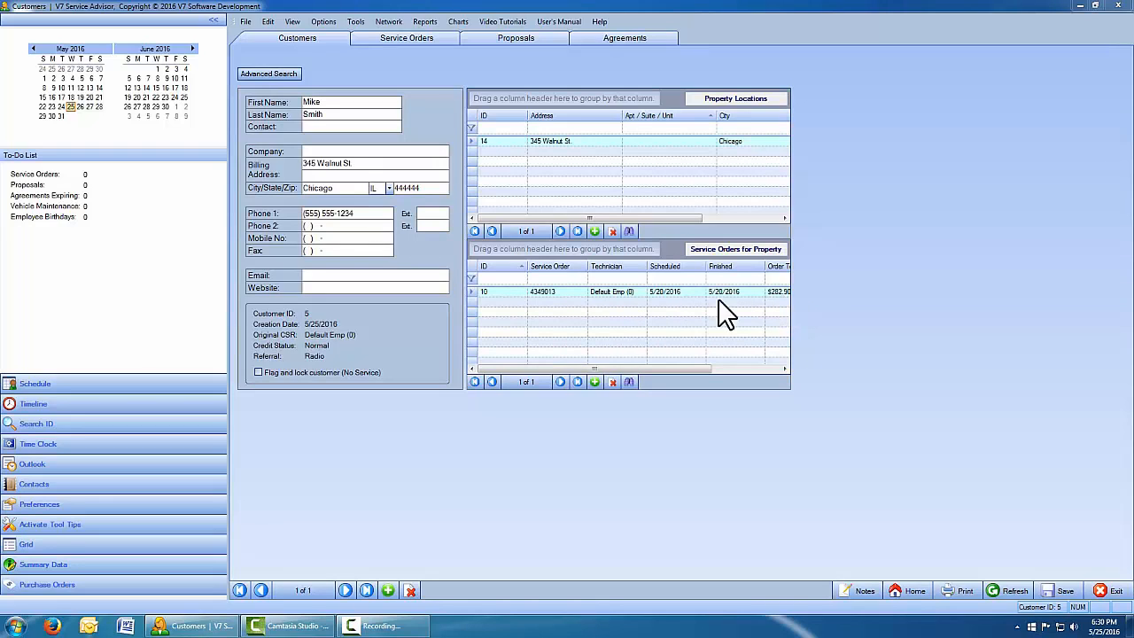
Scroll the Service Orders grid and open the completed order with a 282.90 balance due.
{"action": "left_click", "coordinate": [595, 369]}
{"action": "left_click_drag", "start_coordinate": [594, 369], "coordinate": [621, 369]}
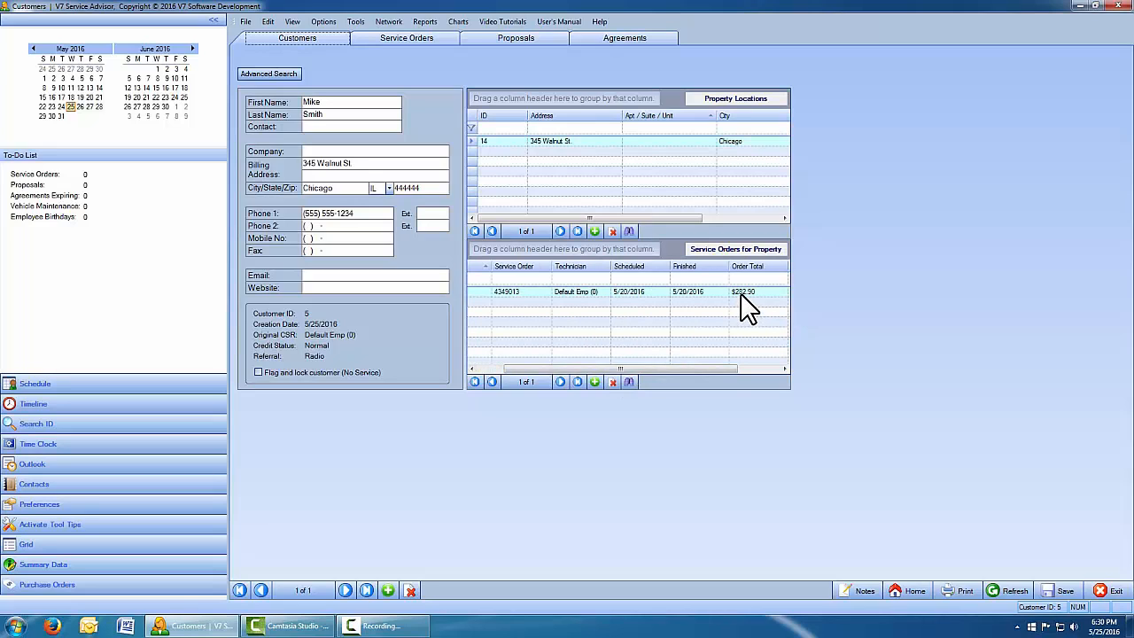
{"action": "left_click_drag", "start_coordinate": [725, 367], "coordinate": [654, 370]}
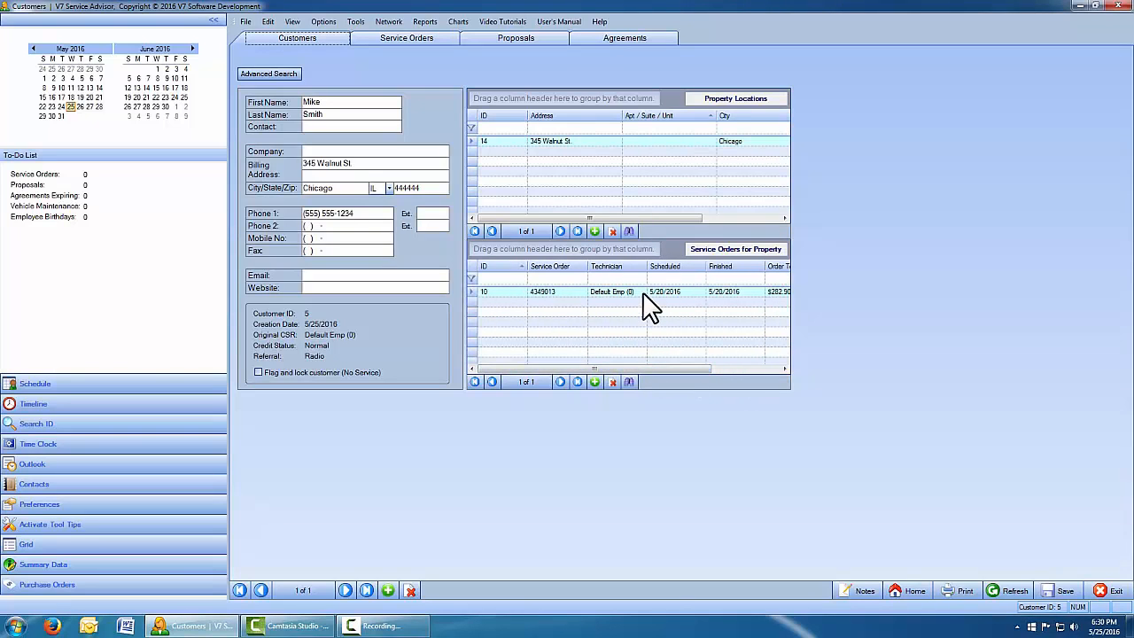
{"action": "double_click", "coordinate": [644, 295]}
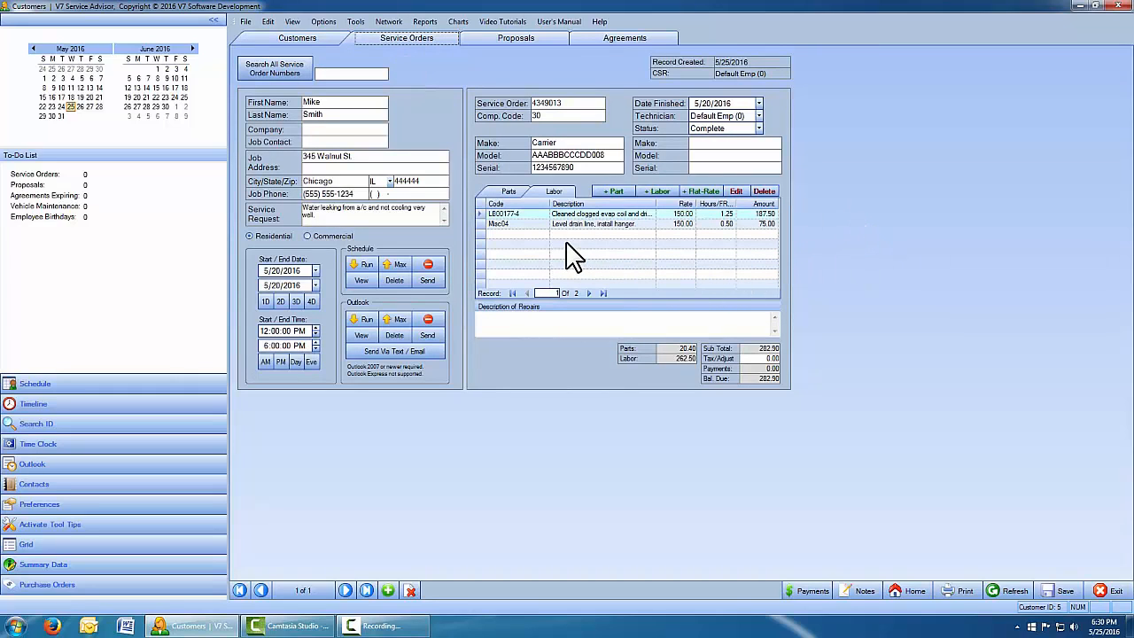
Review the Parts and Labor lines, fitting each Description column and selecting the Misc04 labor line.
{"action": "left_click", "coordinate": [507, 192]}
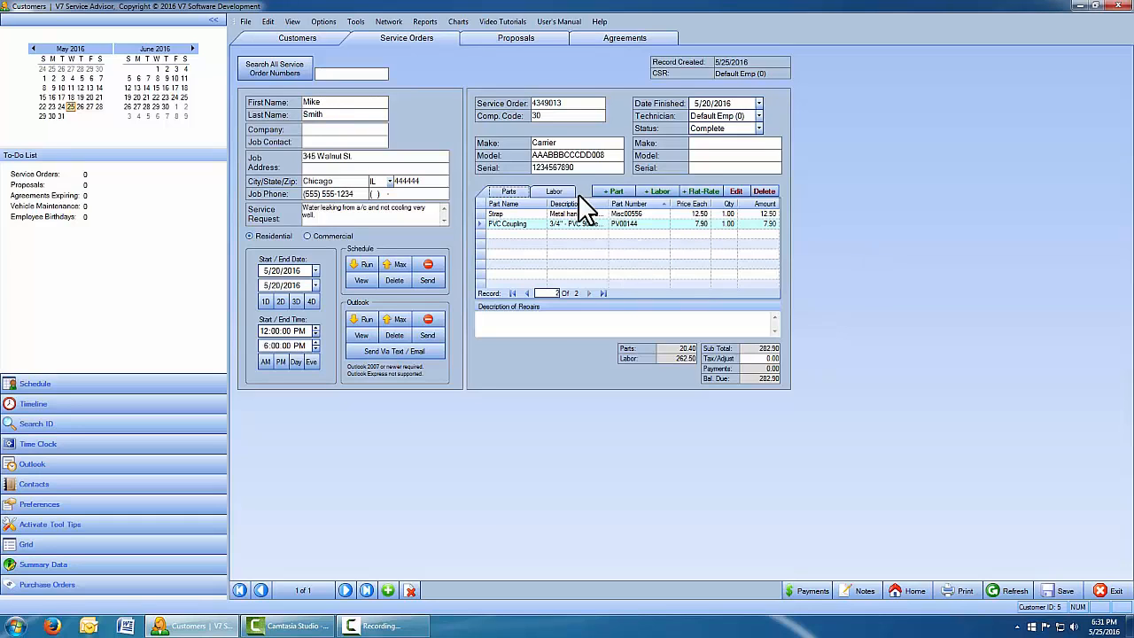
{"action": "mouse_move", "coordinate": [610, 204]}
{"action": "left_mouse_down"}
{"action": "mouse_move", "coordinate": [671, 205]}
{"action": "mouse_move", "coordinate": [606, 204]}
{"action": "left_mouse_up"}
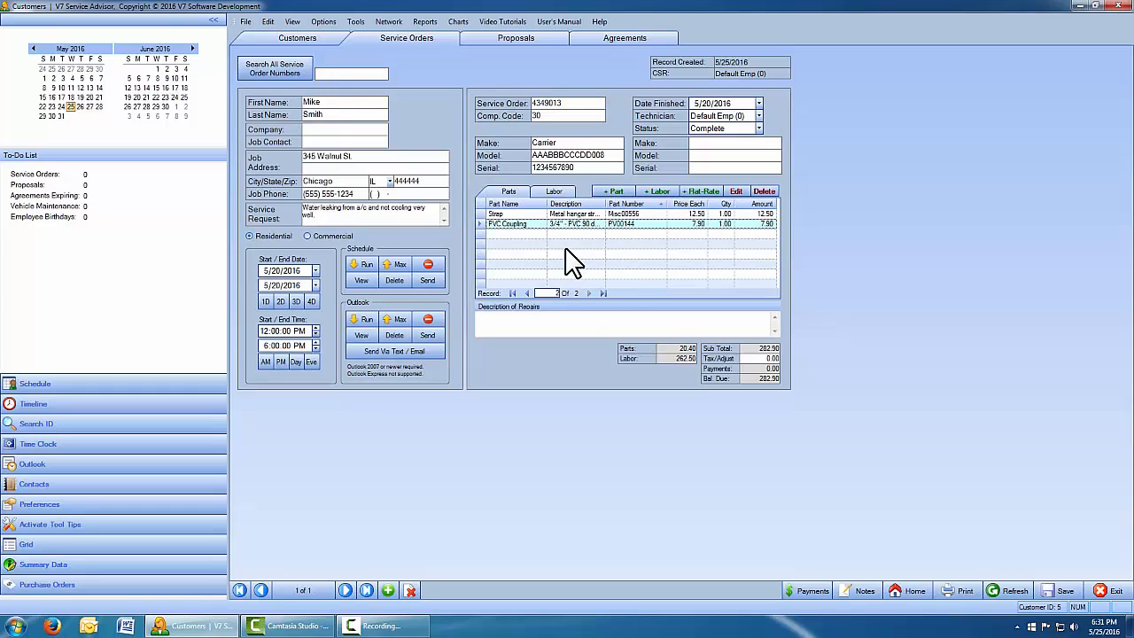
{"action": "left_click", "coordinate": [561, 190]}
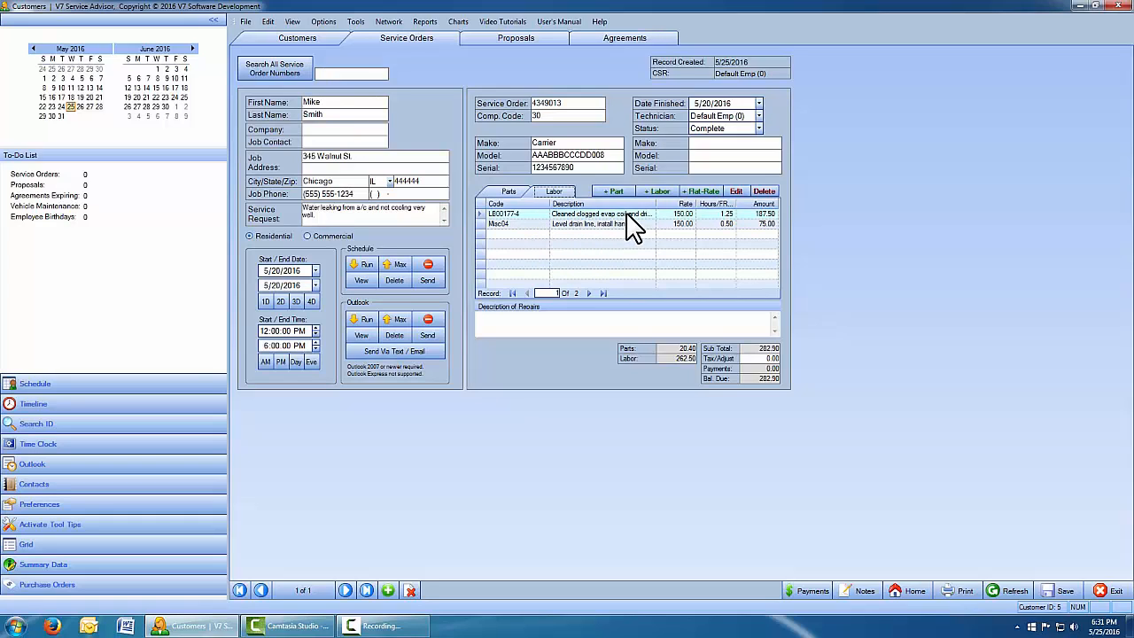
{"action": "left_click_drag", "start_coordinate": [654, 205], "coordinate": [686, 205]}
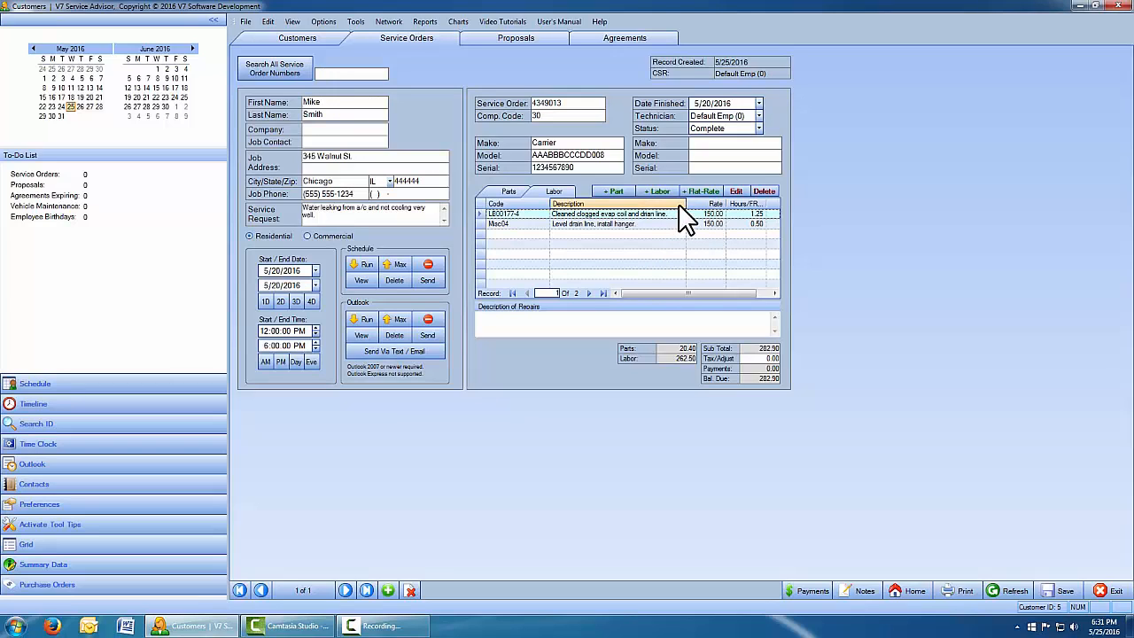
{"action": "left_click_drag", "start_coordinate": [686, 205], "coordinate": [663, 205]}
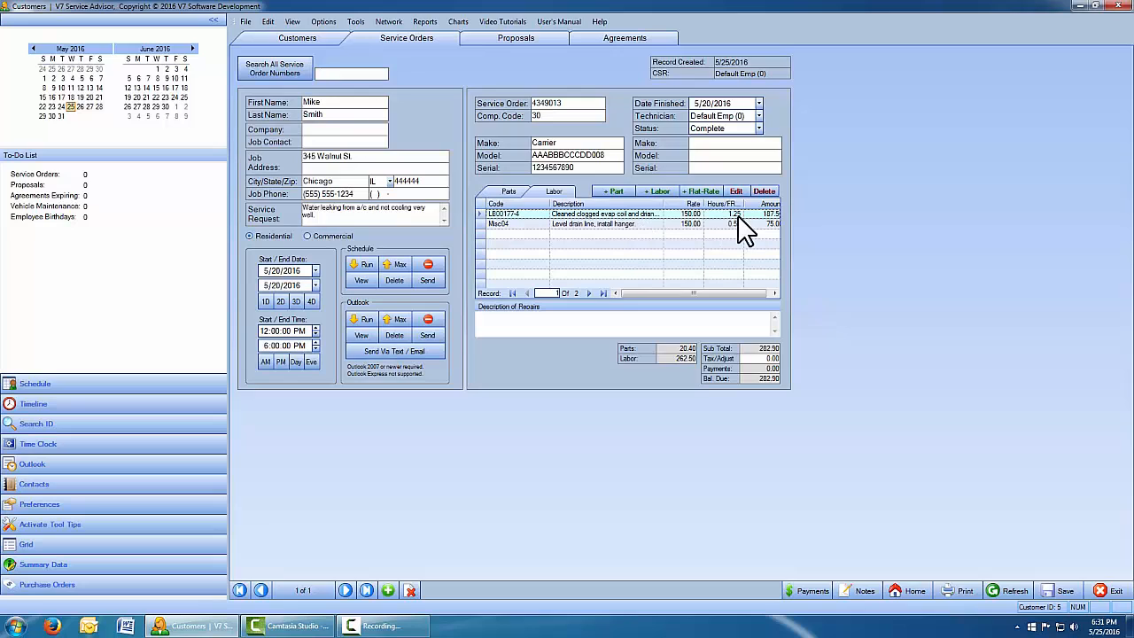
{"action": "left_click_drag", "start_coordinate": [664, 204], "coordinate": [659, 205]}
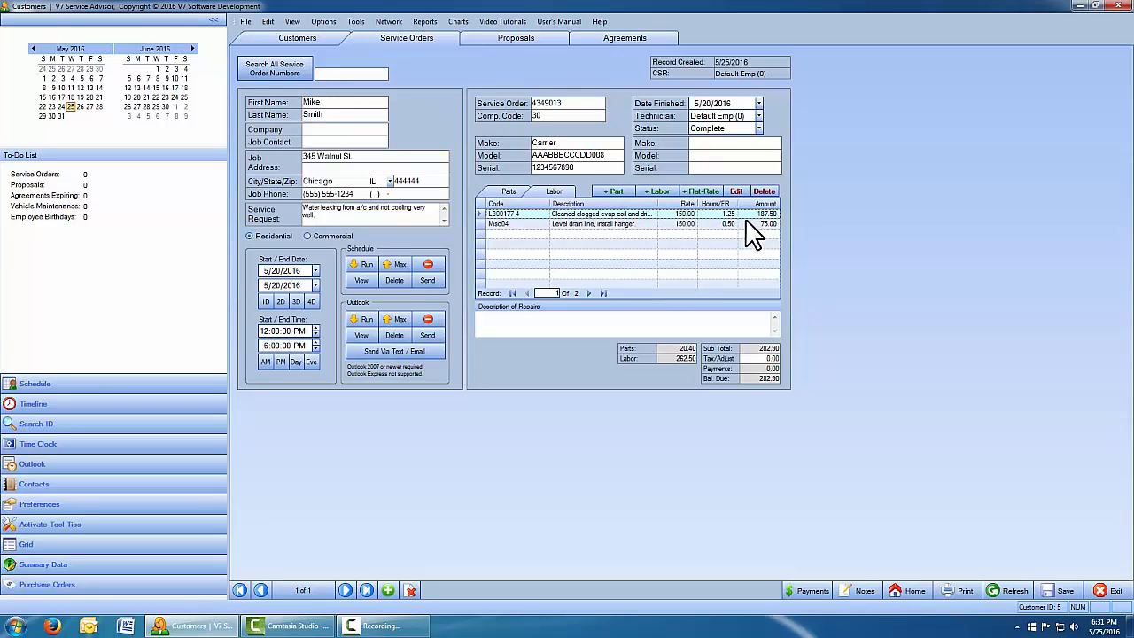
{"action": "left_click", "coordinate": [479, 224]}
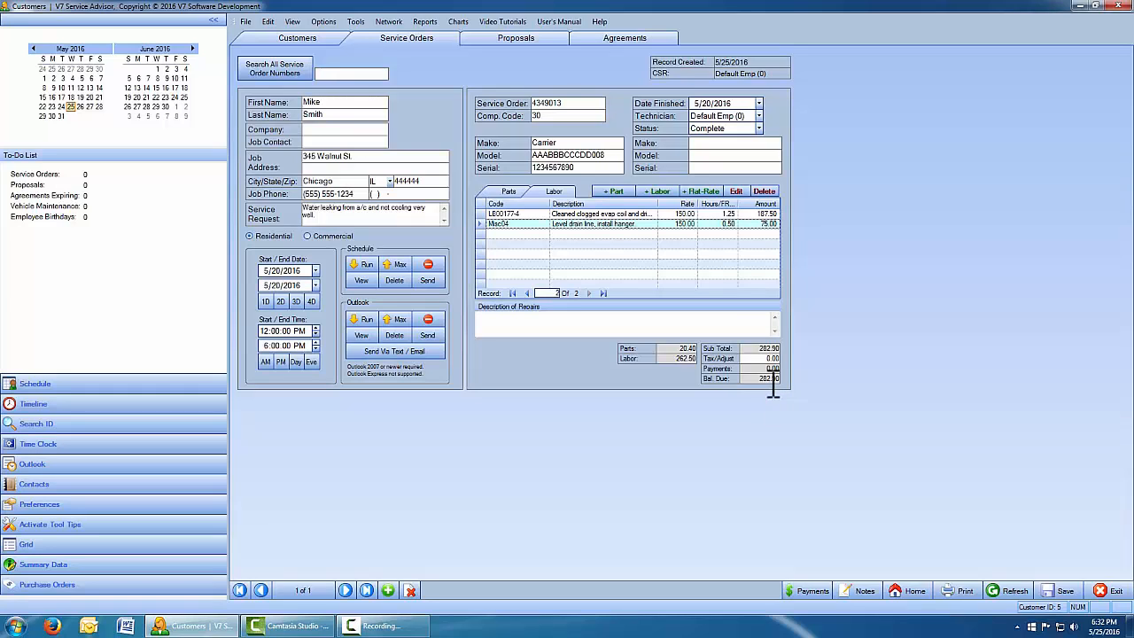
Start a new payment, change its amount from 282.90 to 100.00, and choose Check.
{"action": "left_click", "coordinate": [811, 591]}
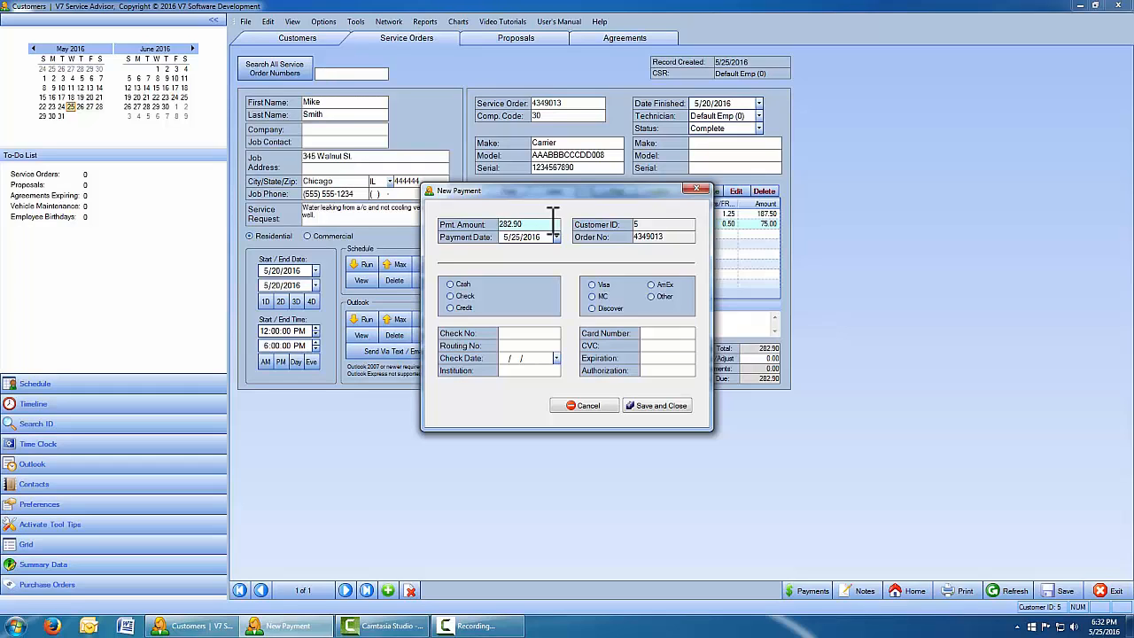
{"action": "left_click_drag", "start_coordinate": [548, 222], "coordinate": [365, 220]}
{"action": "type", "text": "100.00"}
{"action": "left_click", "coordinate": [671, 223]}
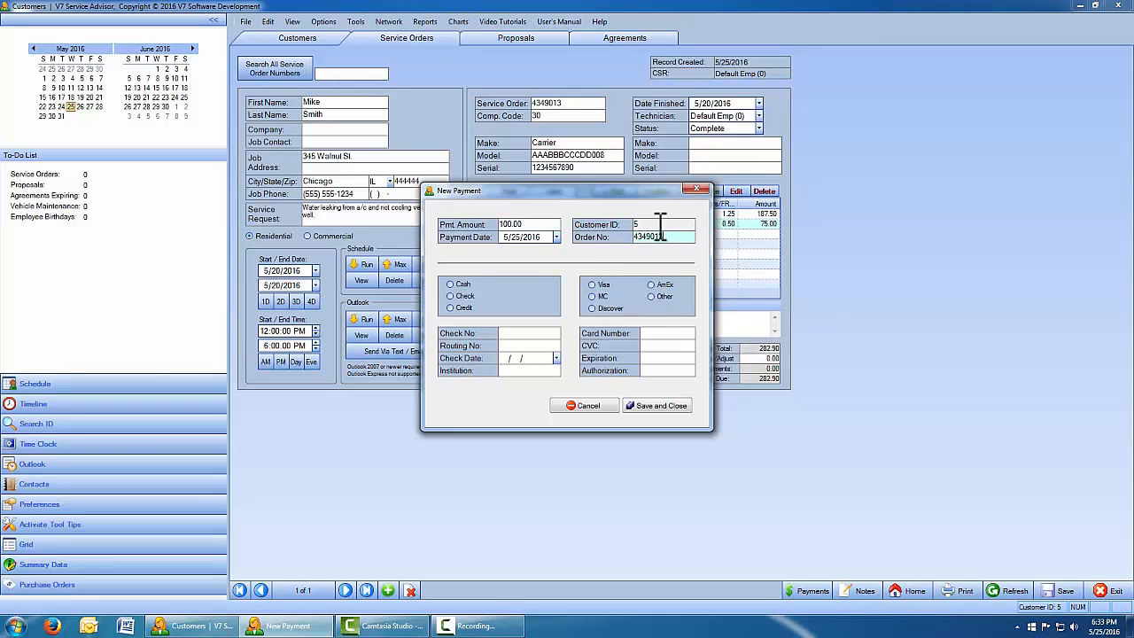
{"action": "left_click", "coordinate": [678, 237]}
{"action": "left_click", "coordinate": [658, 224]}
{"action": "left_click", "coordinate": [449, 294]}
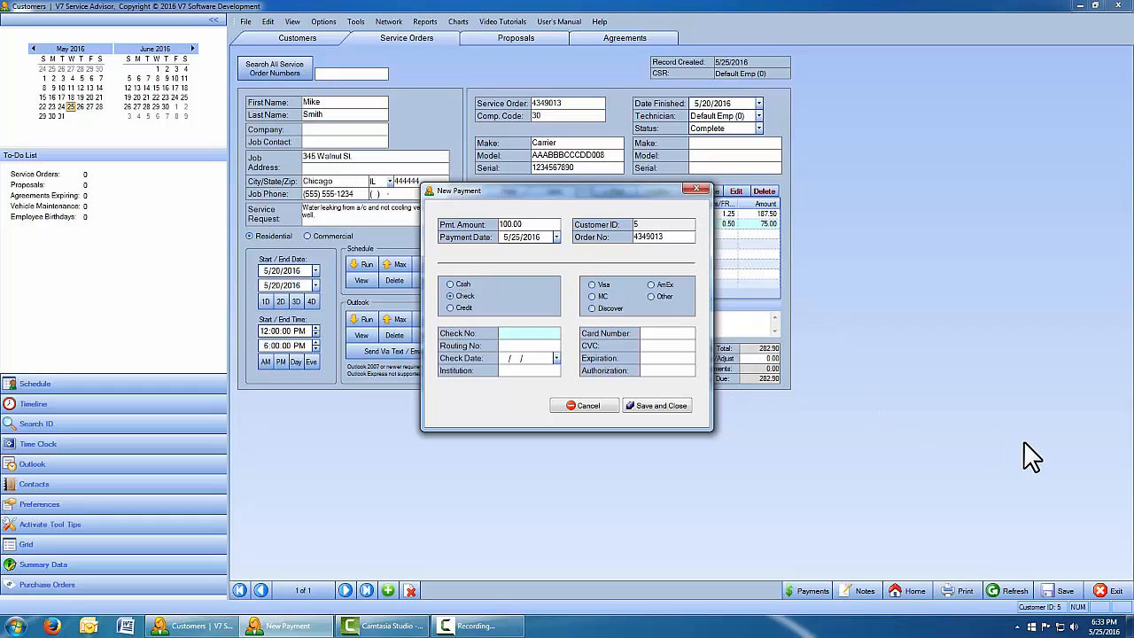
Enter check number 1234, check date 5/20/2016, and institution US Bank.
{"action": "type", "text": "1234"}
{"action": "left_click", "coordinate": [555, 358]}
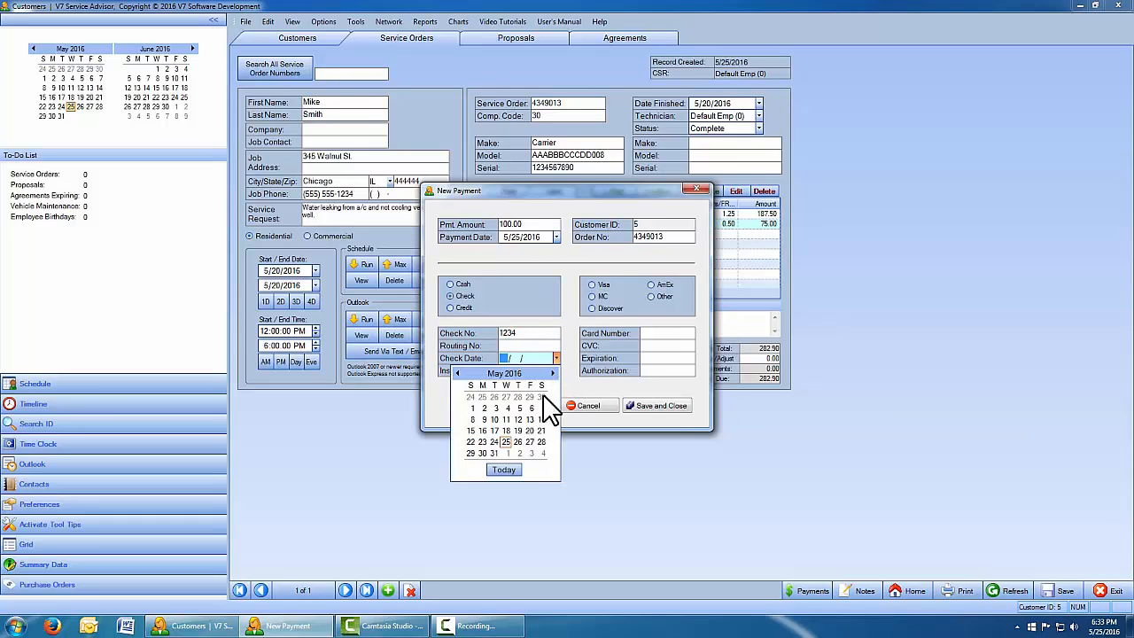
{"action": "left_click", "coordinate": [529, 430]}
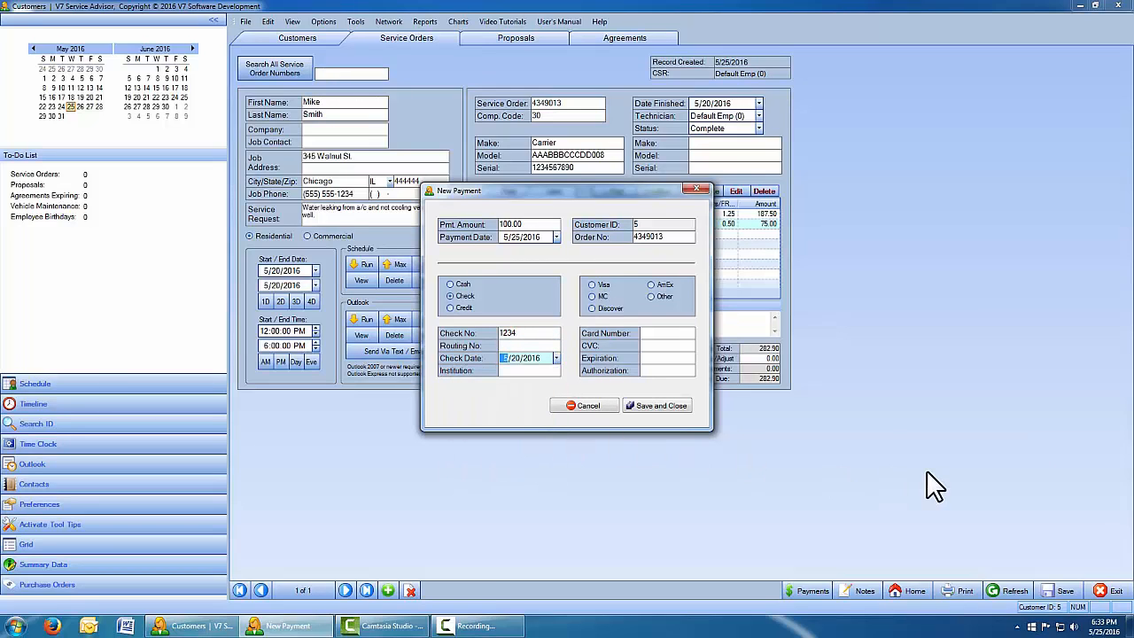
{"action": "left_click", "coordinate": [541, 371]}
{"action": "type", "text": "U"}
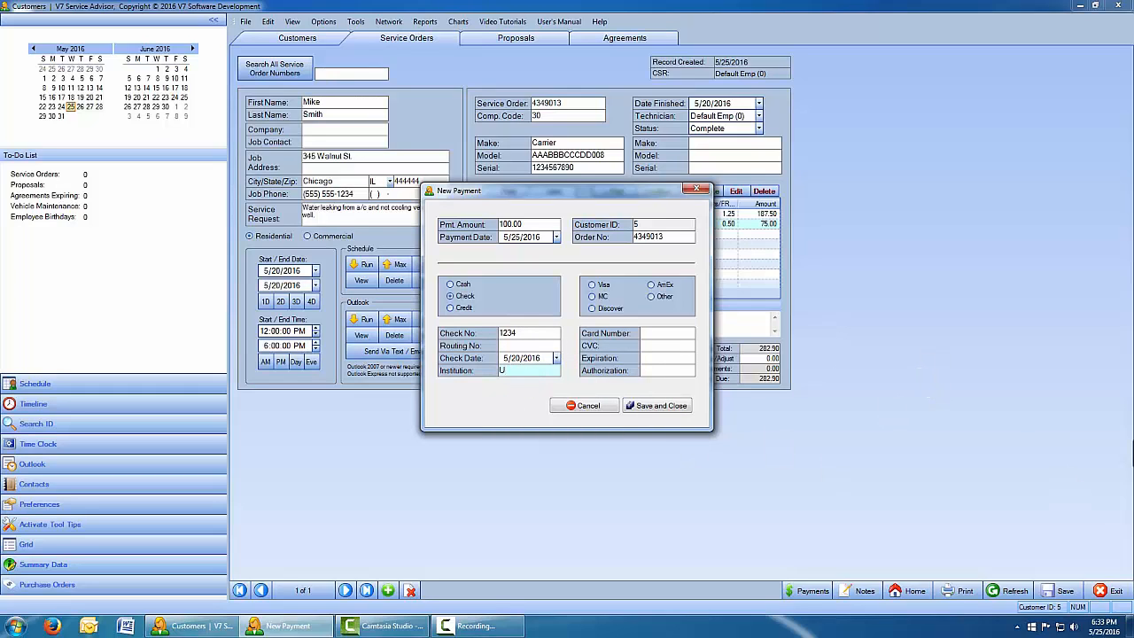
{"action": "type", "text": "S Bank"}
Save the 100.00 check payment so 182.90 remains due.
{"action": "left_click", "coordinate": [671, 405]}
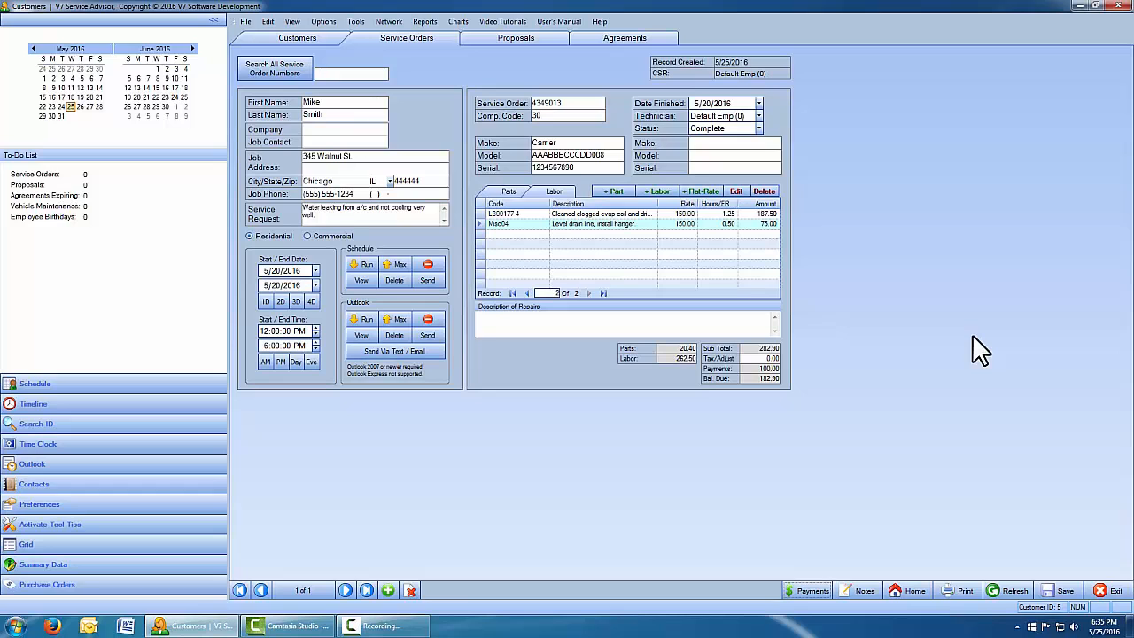
Start a new credit payment with MasterCard as the card type.
{"action": "left_click", "coordinate": [810, 590]}
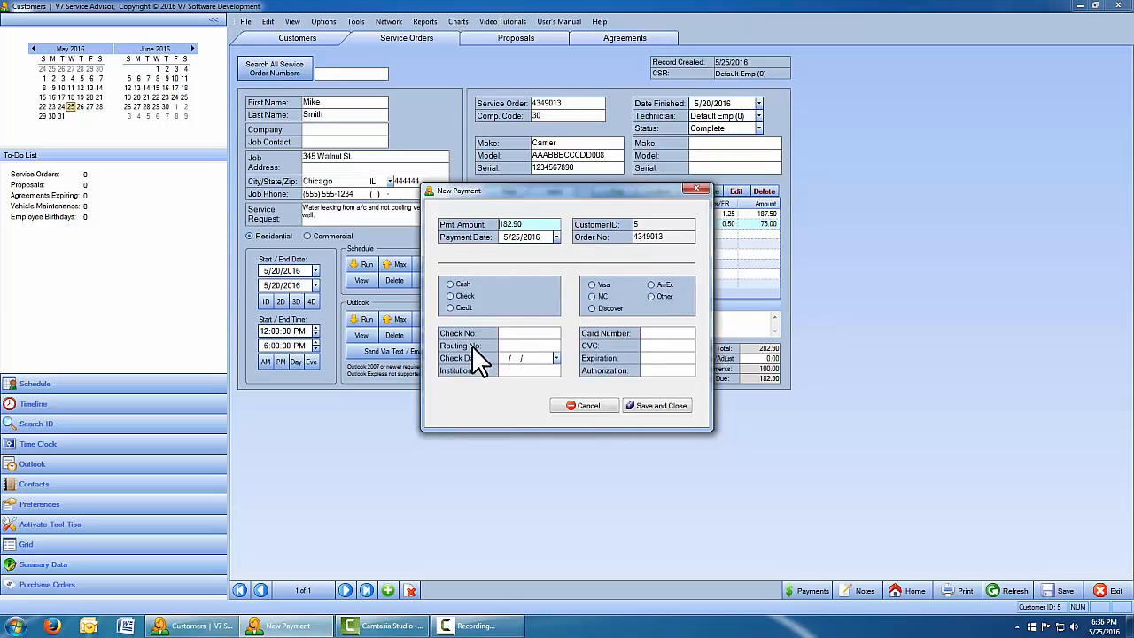
{"action": "left_click", "coordinate": [451, 307]}
{"action": "left_click", "coordinate": [597, 296]}
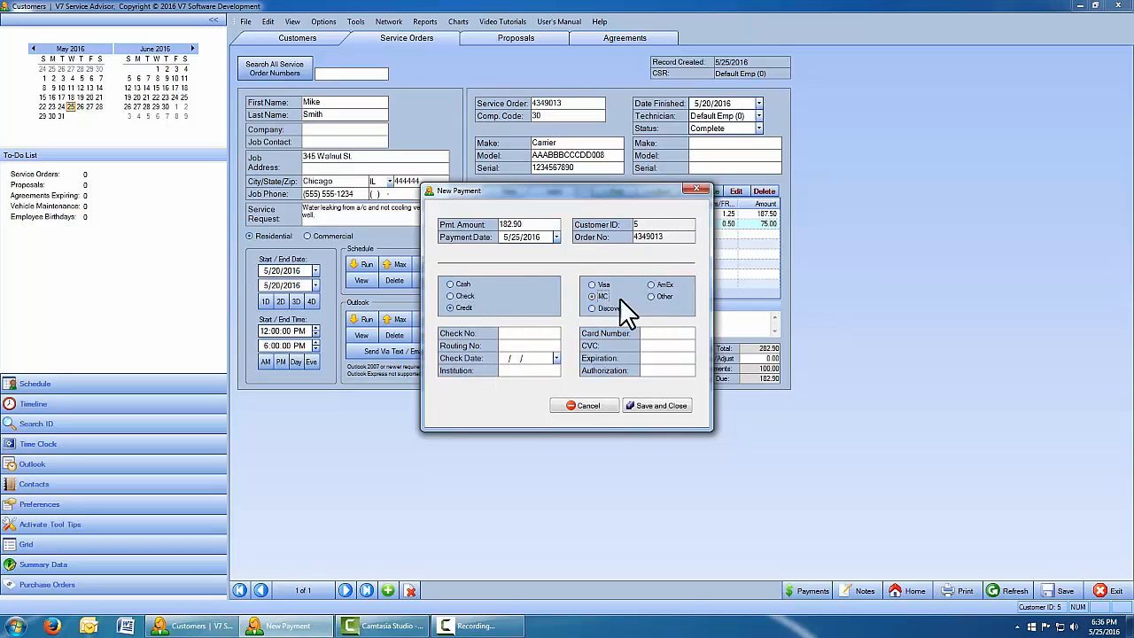
Enter the card number, security code, expiration date and authorization code, then save the payment.
{"action": "left_click", "coordinate": [659, 333]}
{"action": "type", "text": "123456890123"}
{"action": "left_click", "coordinate": [691, 347]}
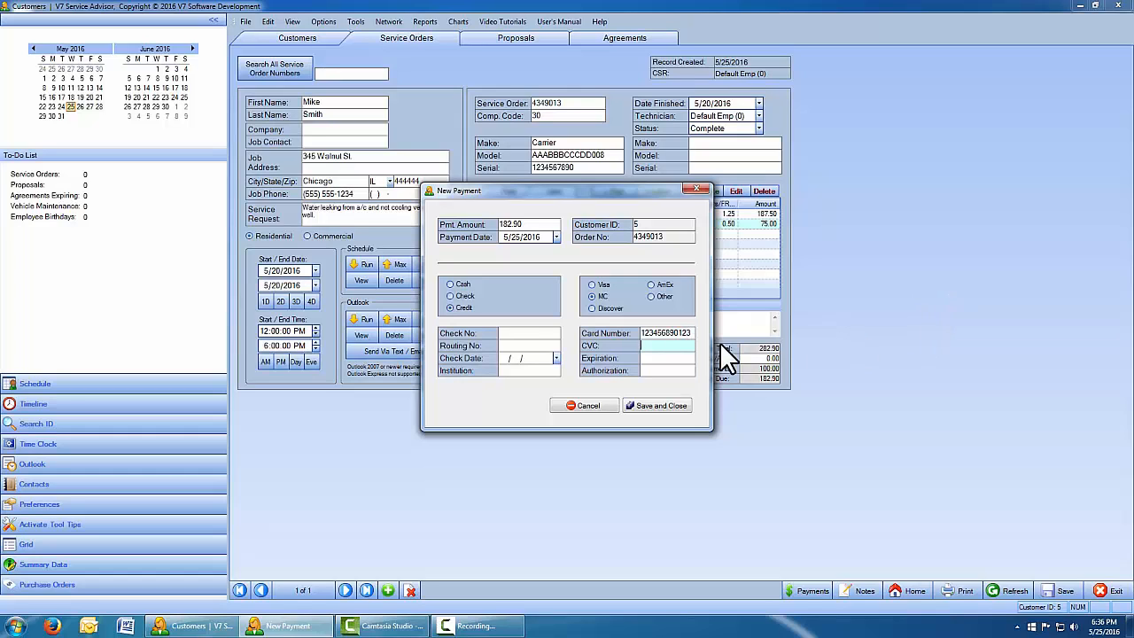
{"action": "type", "text": "555"}
{"action": "left_click", "coordinate": [690, 359]}
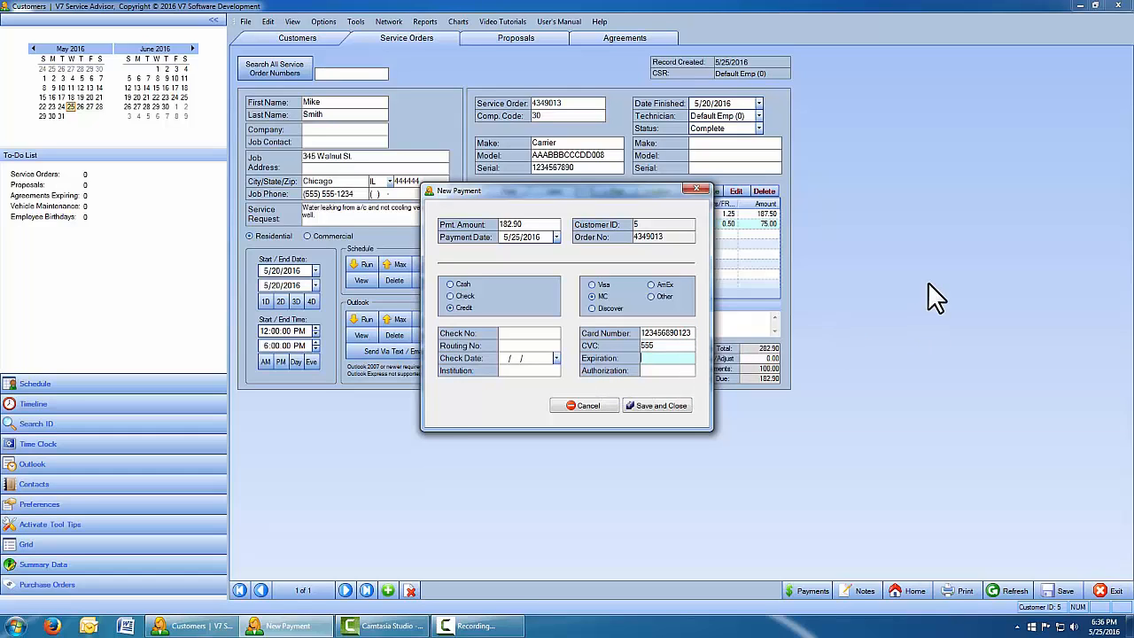
{"action": "type", "text": "09/22/2020"}
{"action": "left_click", "coordinate": [682, 370]}
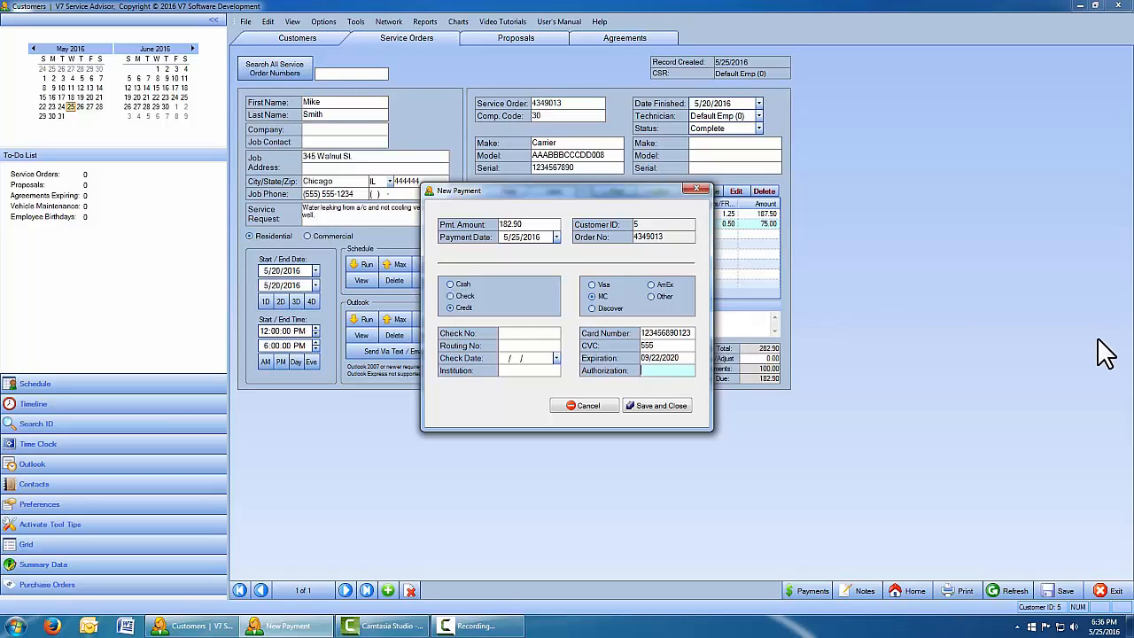
{"action": "type", "text": "888974"}
{"action": "left_click", "coordinate": [658, 405]}
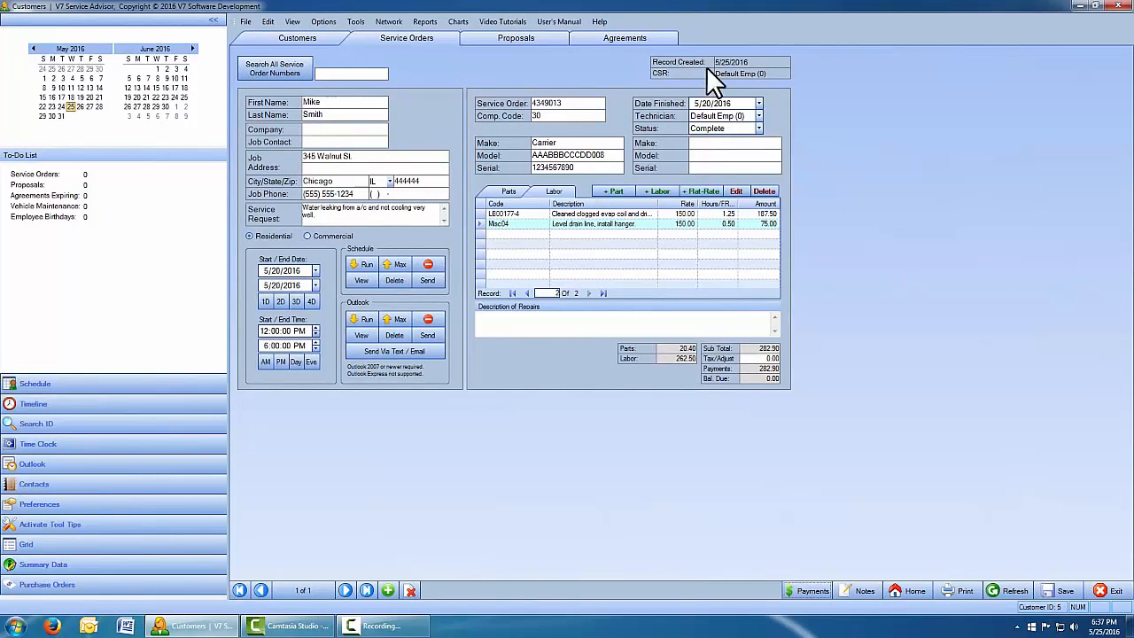
Show the Payments submenu under the View menu.
{"action": "left_click", "coordinate": [291, 21]}
{"action": "mouse_move", "coordinate": [319, 51]}
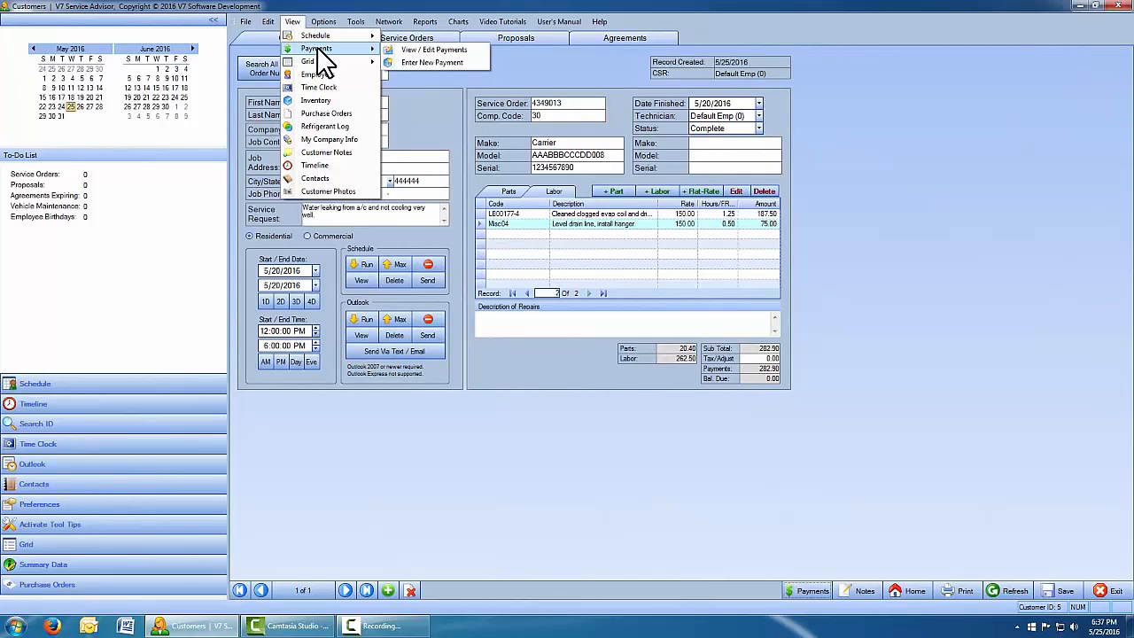
Open View / Edit Payments and compare the 100.00 check and 182.90 card payments.
{"action": "left_click", "coordinate": [467, 50]}
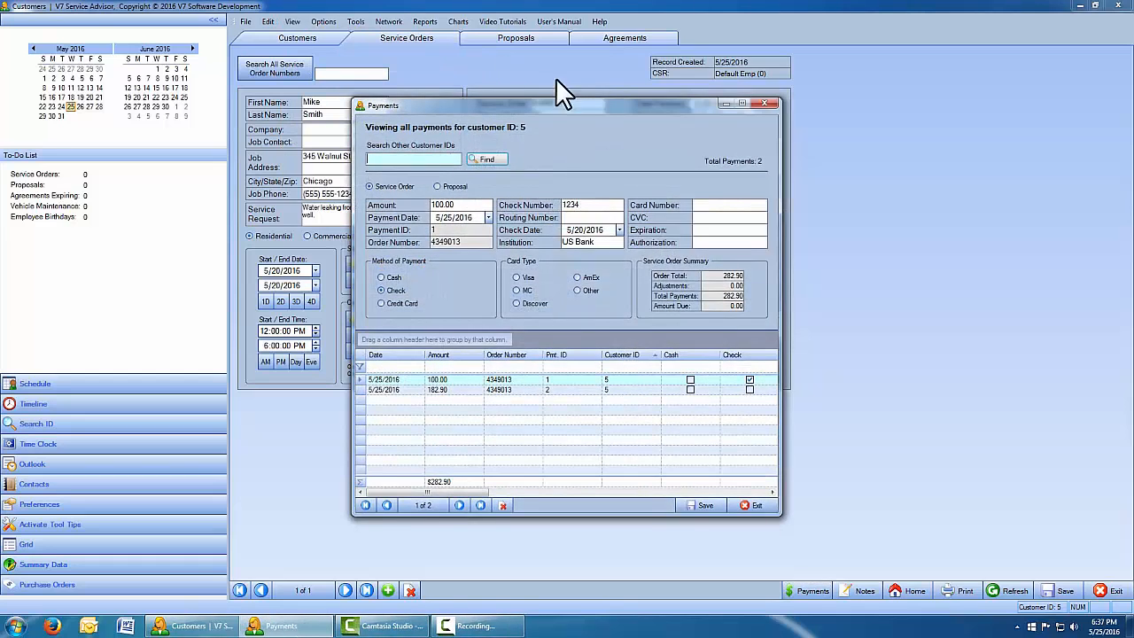
{"action": "left_click_drag", "start_coordinate": [568, 106], "coordinate": [573, 71]}
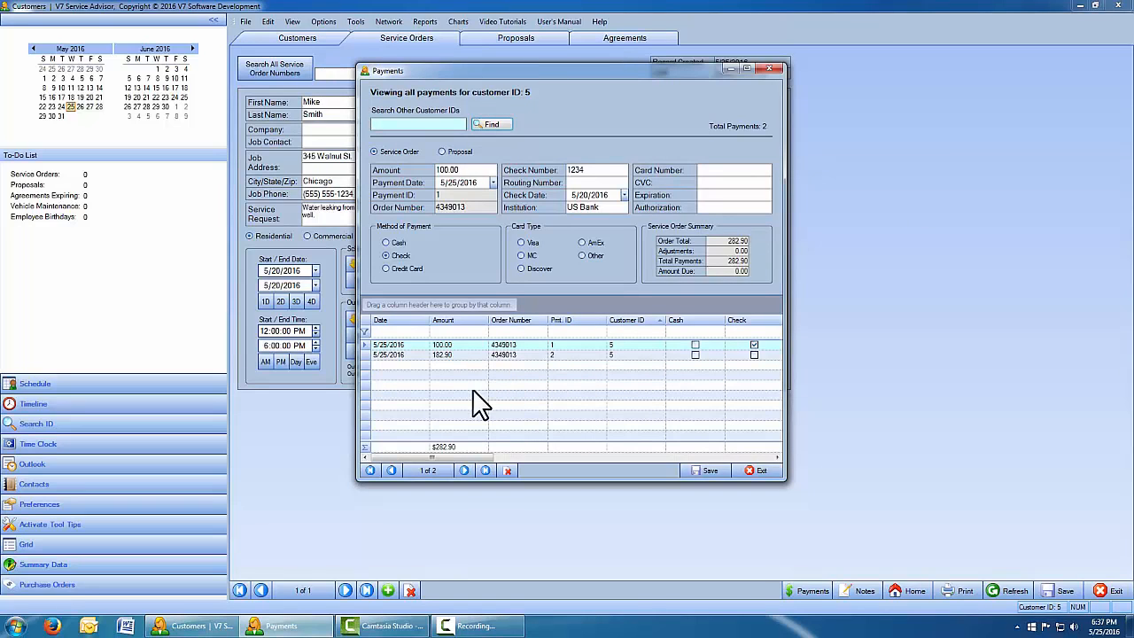
{"action": "left_click", "coordinate": [354, 355]}
{"action": "left_click", "coordinate": [353, 345]}
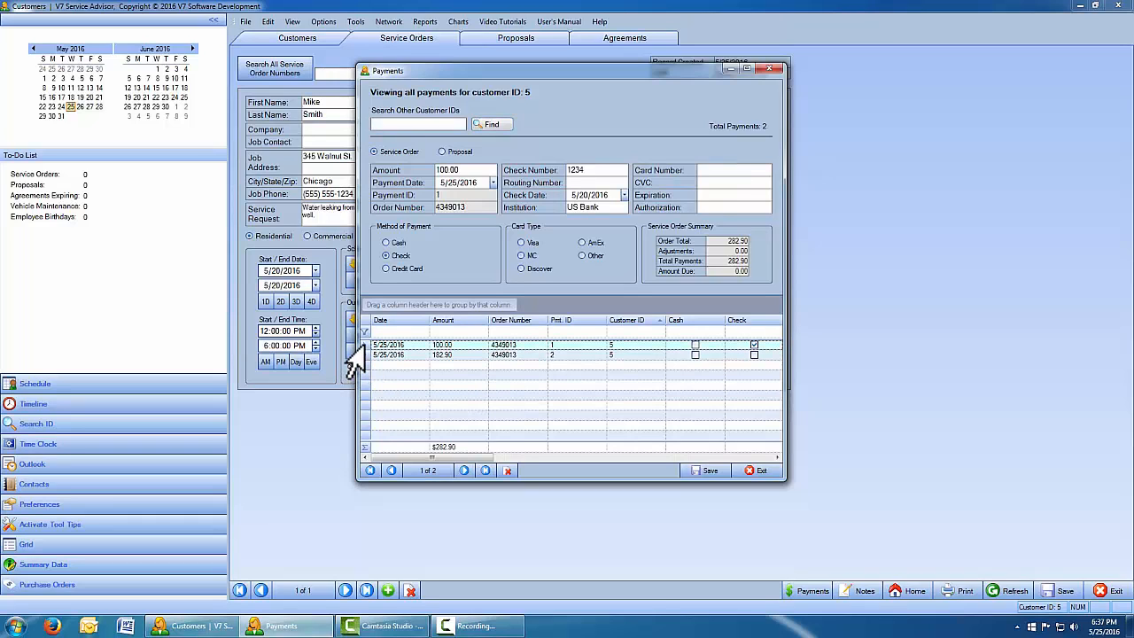
{"action": "left_click", "coordinate": [352, 355]}
{"action": "left_click", "coordinate": [352, 345]}
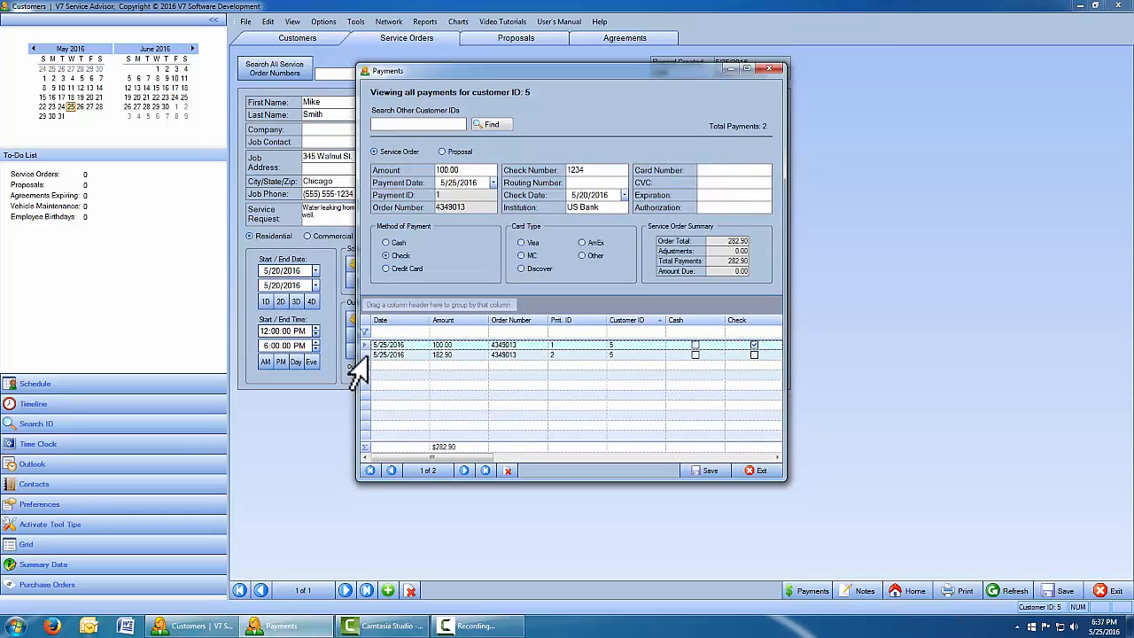
{"action": "left_click", "coordinate": [355, 356]}
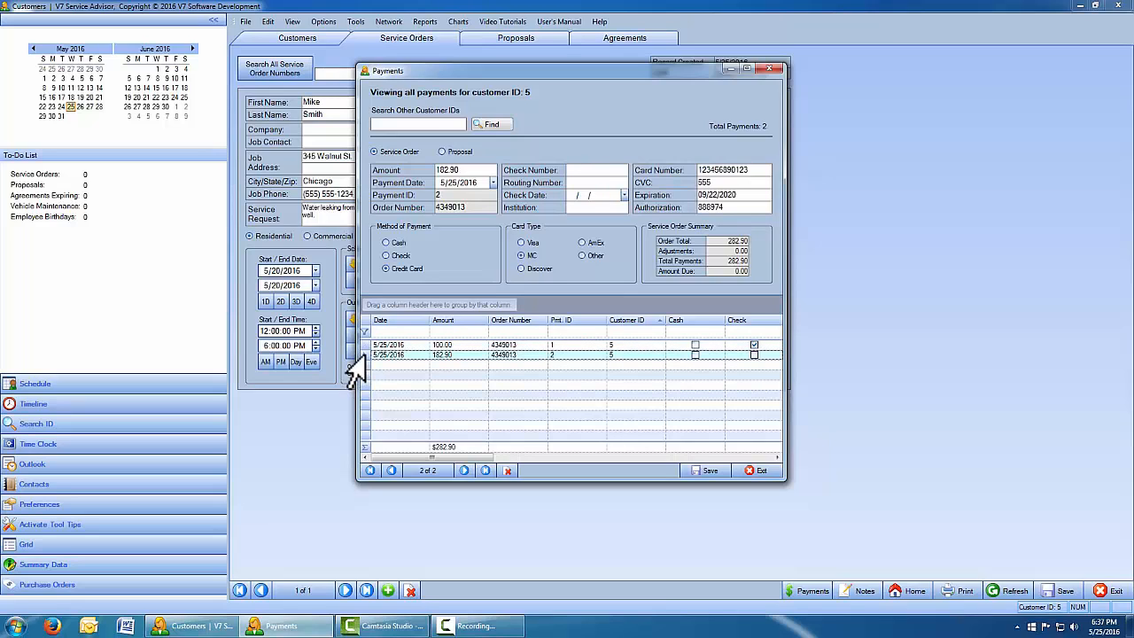
{"action": "left_click", "coordinate": [355, 346]}
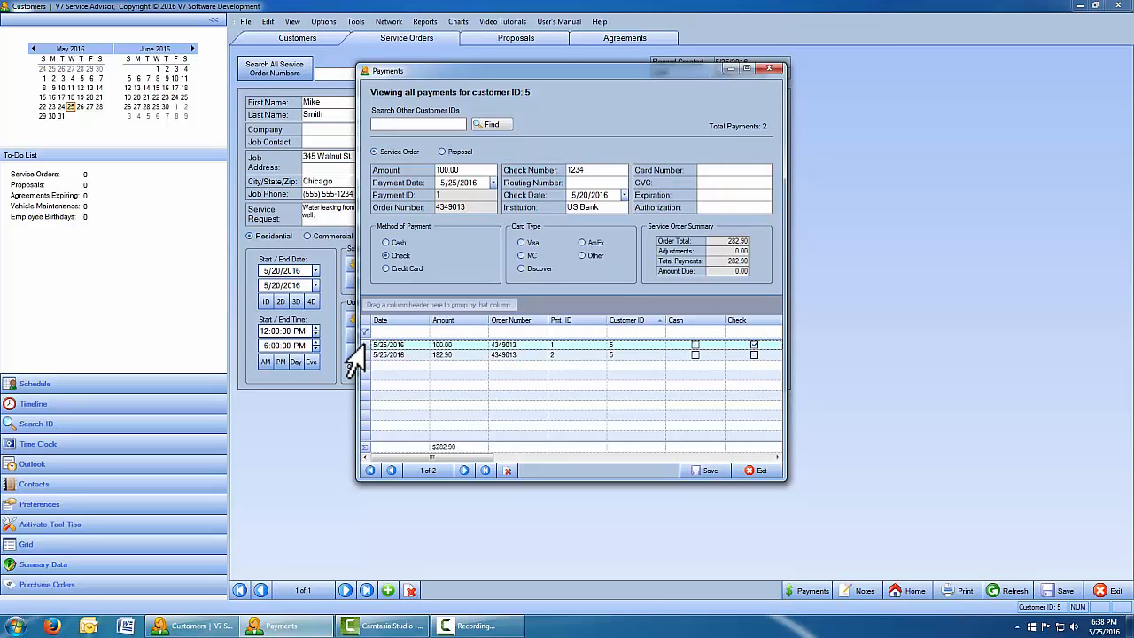
Edit the check payment to 90.00 dated 5/21/2016, save, and exit, leaving 10.00 due.
{"action": "left_click", "coordinate": [469, 169]}
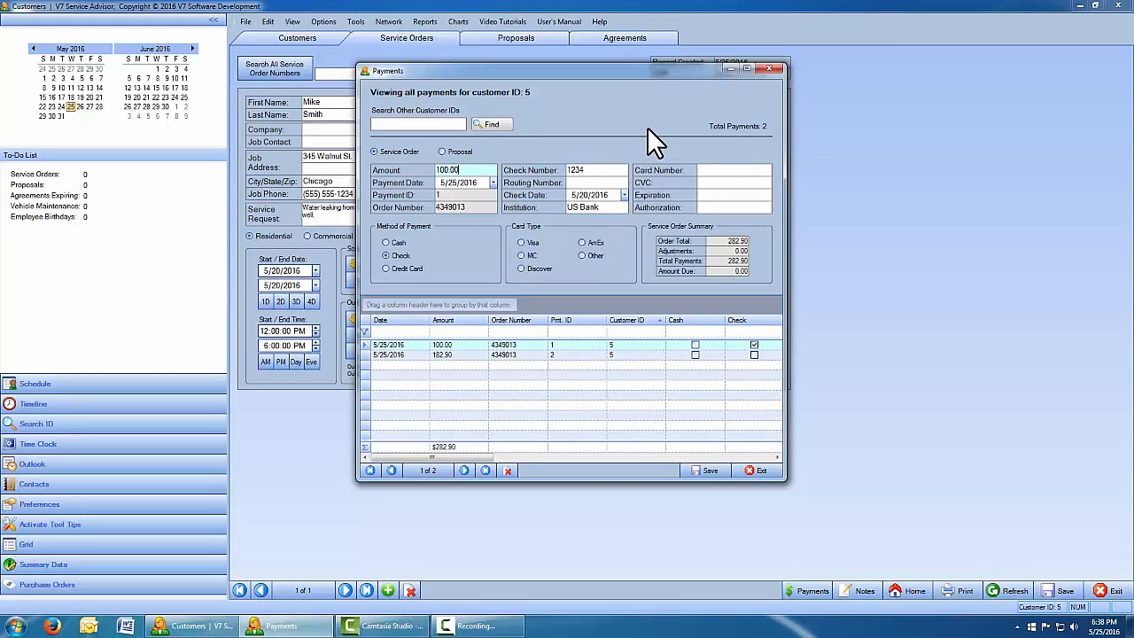
{"action": "key", "text": "BackSpace"}
{"action": "key", "text": "BackSpace"}
{"action": "key", "text": "BackSpace"}
{"action": "key", "text": "BackSpace"}
{"action": "key", "text": "BackSpace"}
{"action": "key", "text": "BackSpace"}
{"action": "type", "text": "90.00"}
{"action": "left_click", "coordinate": [624, 194]}
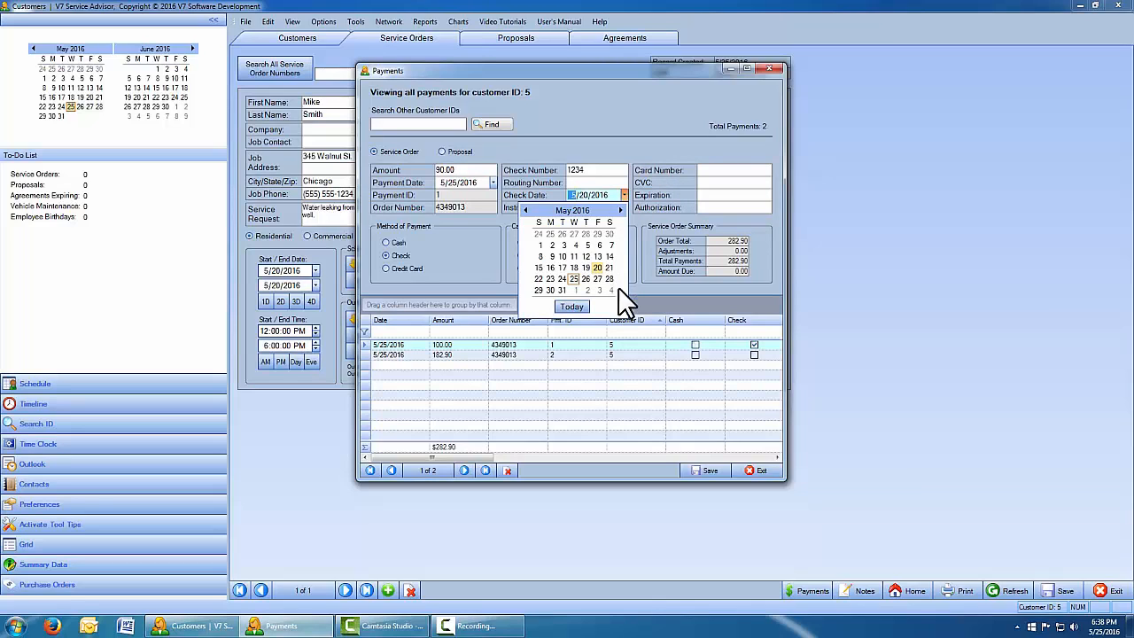
{"action": "left_click", "coordinate": [608, 266]}
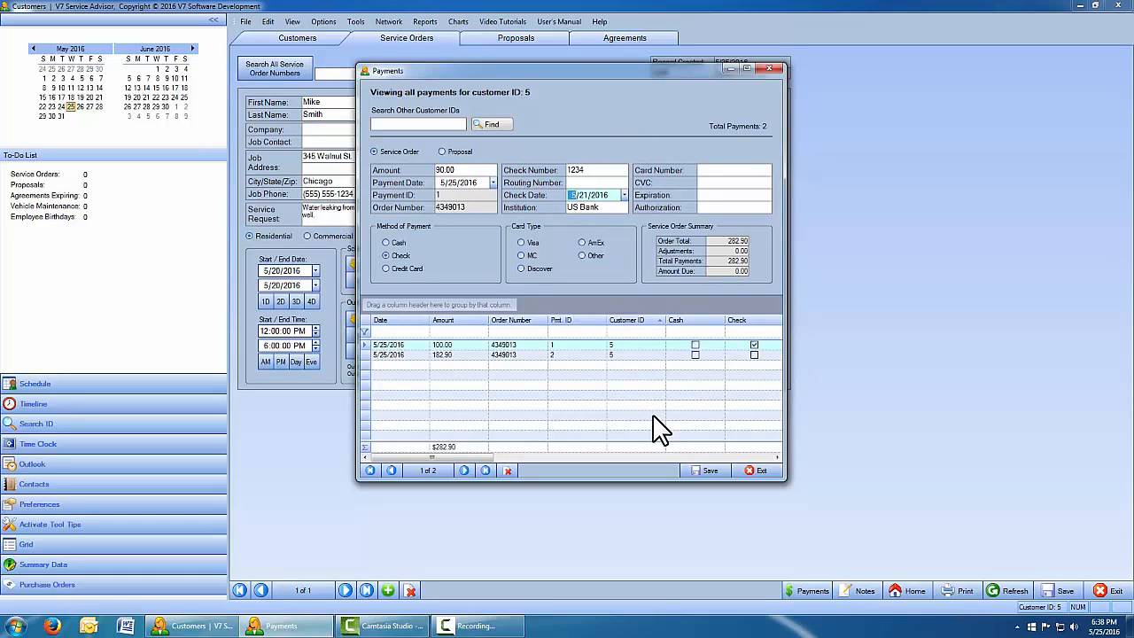
{"action": "left_click", "coordinate": [710, 470]}
{"action": "left_click", "coordinate": [762, 470]}
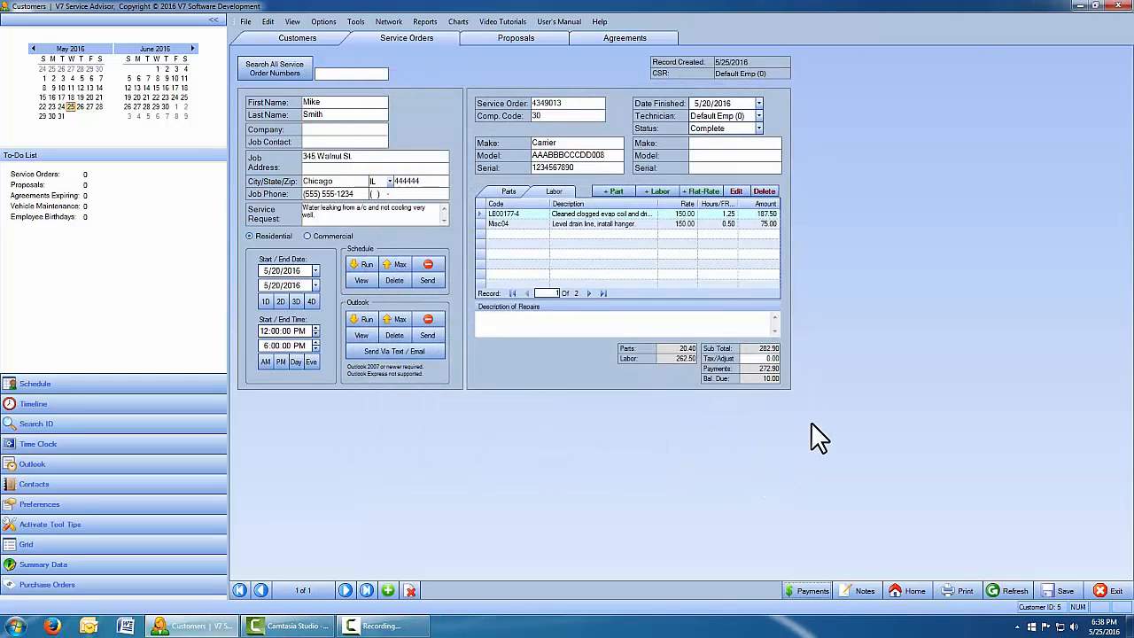